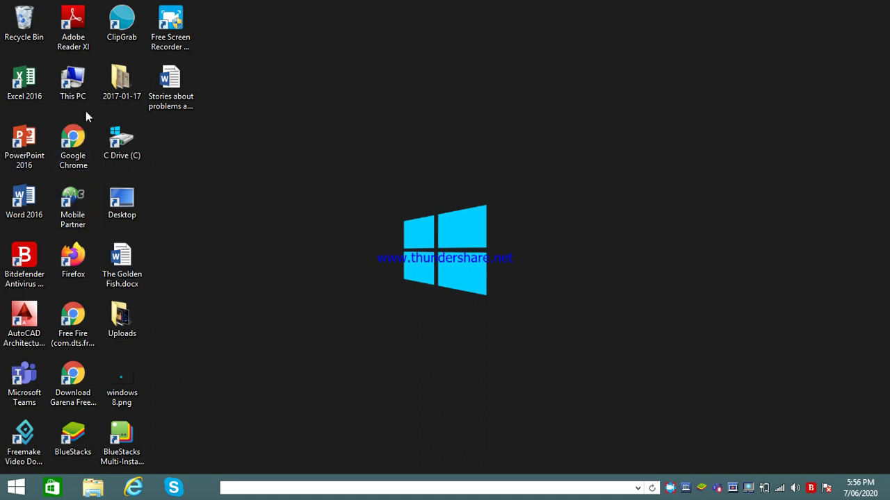
# Step: Open File Explorer in a maximized window and go to the user's profile folder under C:\Users
pyautogui.doubleClick(79, 94)
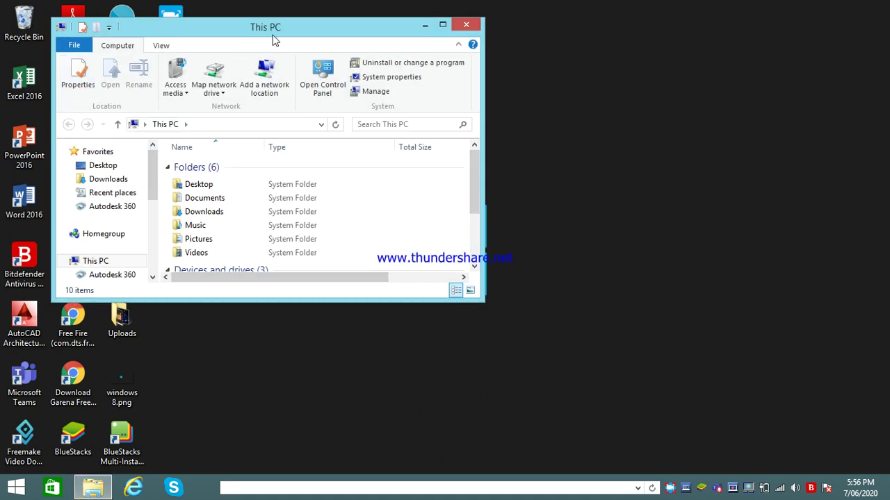
pyautogui.click(444, 24)
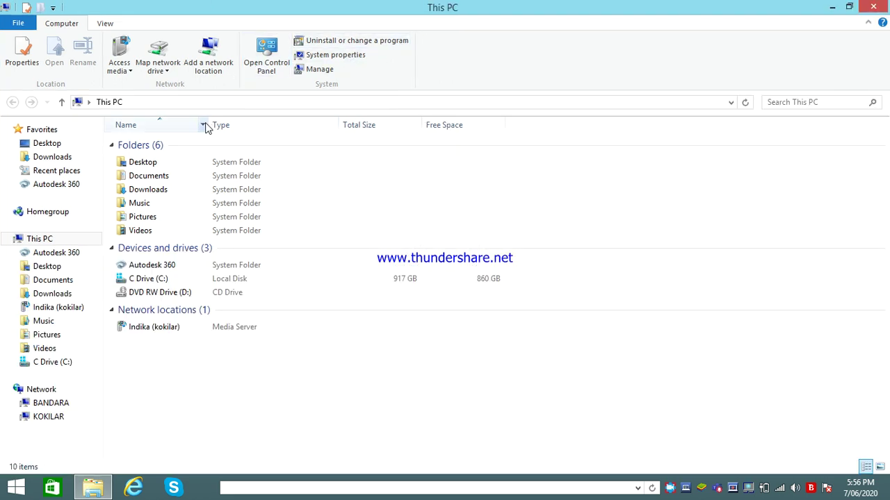
pyautogui.doubleClick(212, 284)
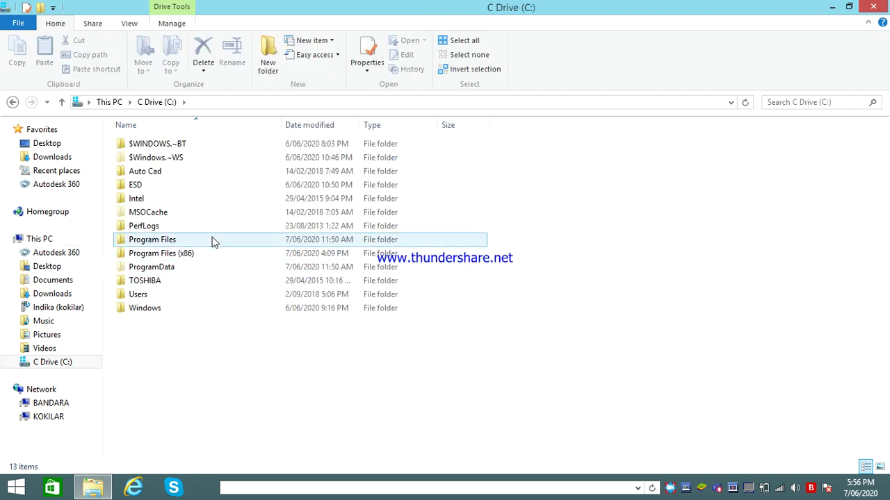
pyautogui.doubleClick(222, 297)
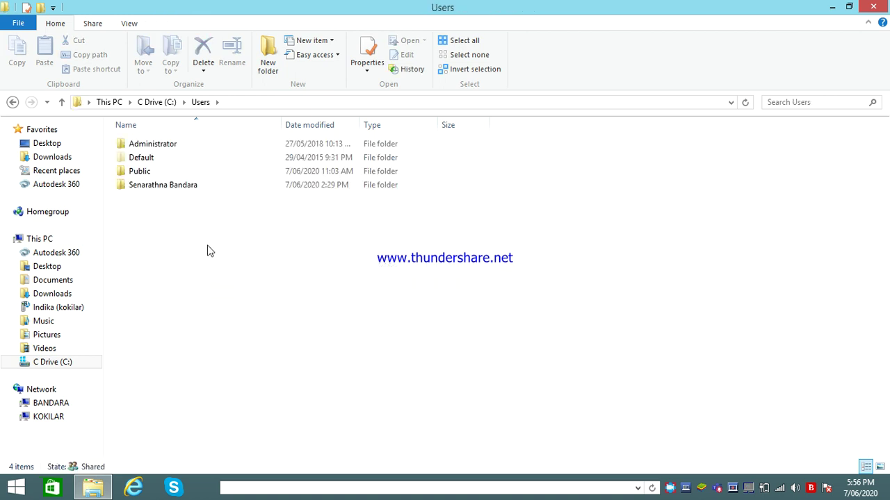
pyautogui.doubleClick(308, 193)
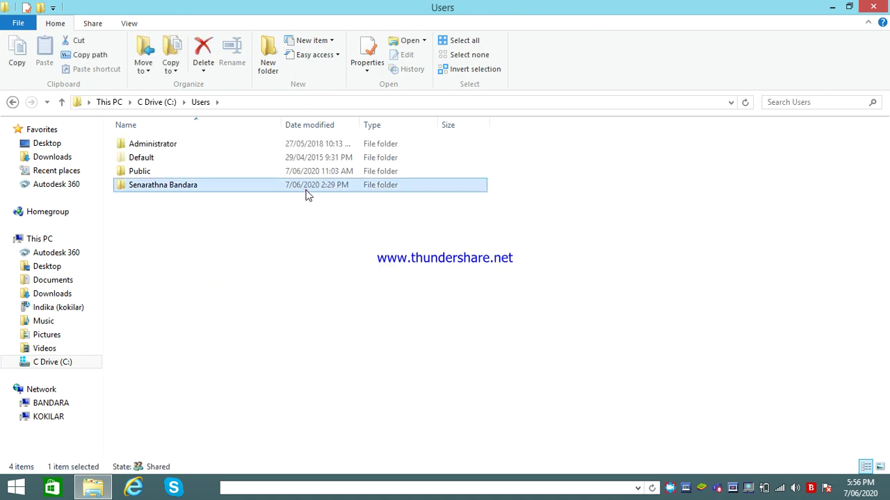
# Step: Turn the display of hidden items off and back on in the user's profile folder
pyautogui.click(129, 23)
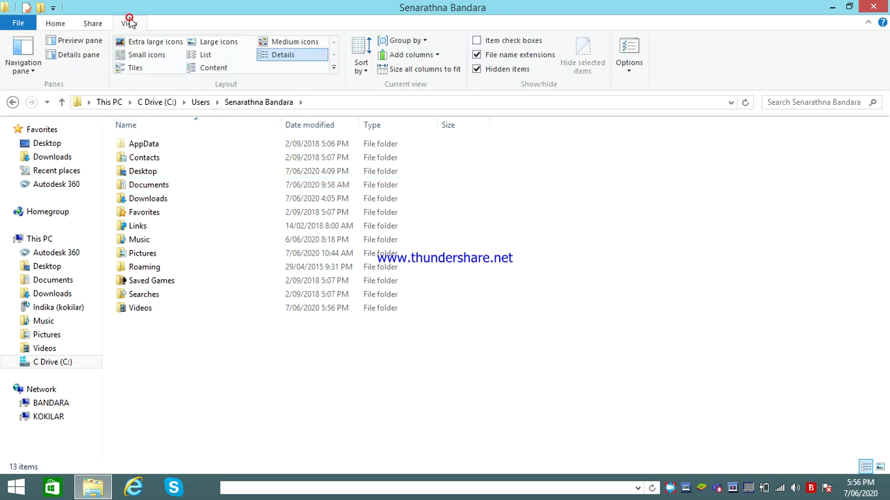
pyautogui.click(476, 69)
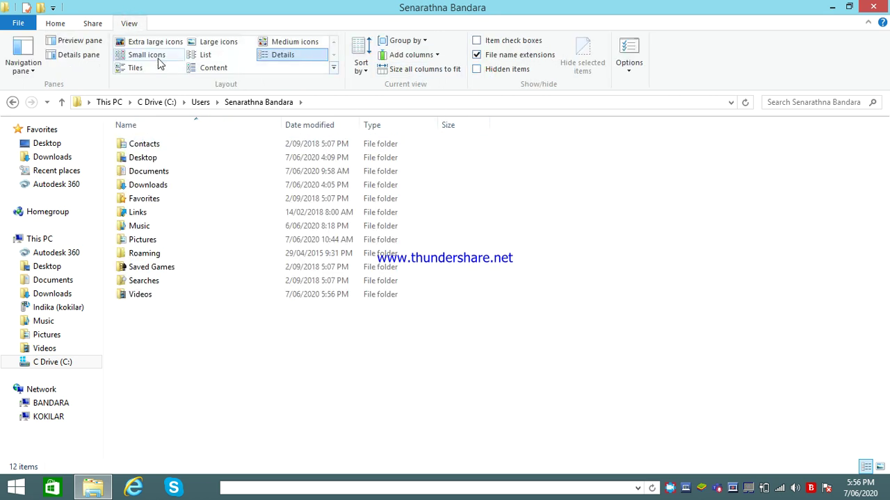
pyautogui.click(52, 25)
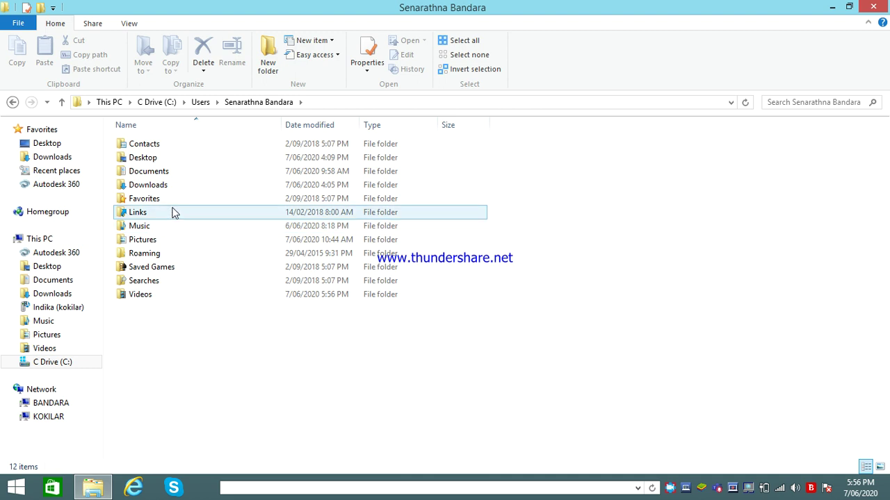
pyautogui.click(128, 25)
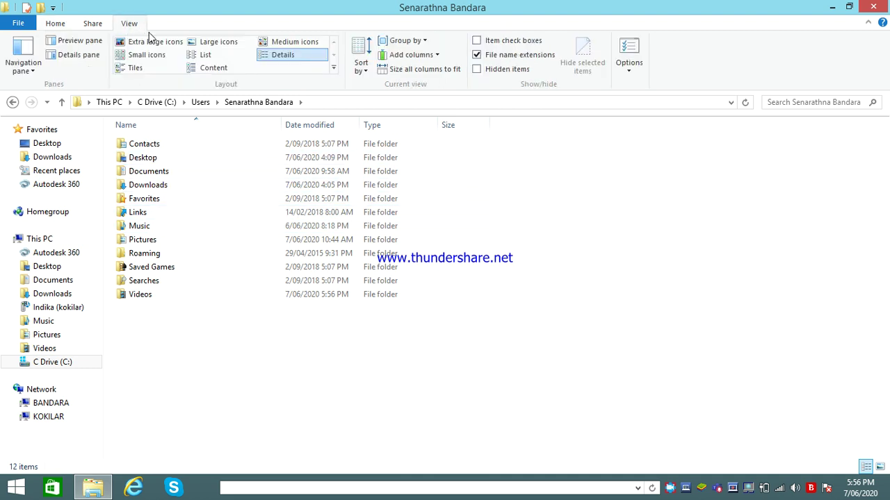
pyautogui.click(477, 70)
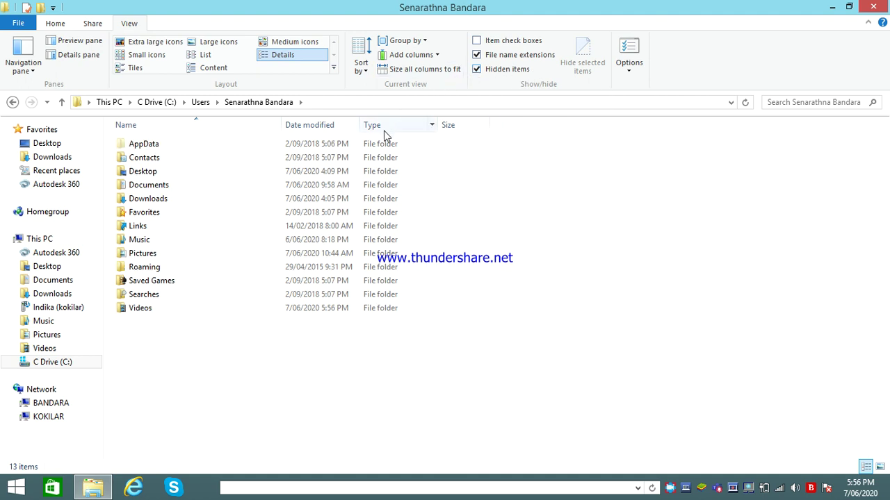
# Step: Go to AppData\Roaming\Microsoft\Teams\Backgrounds\Uploads and look through the images to the end of the folder
pyautogui.doubleClick(361, 144)
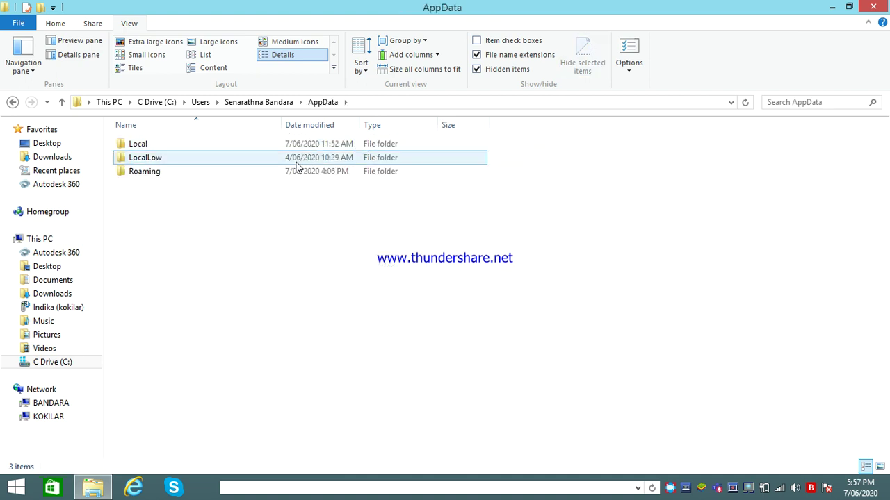
pyautogui.doubleClick(304, 176)
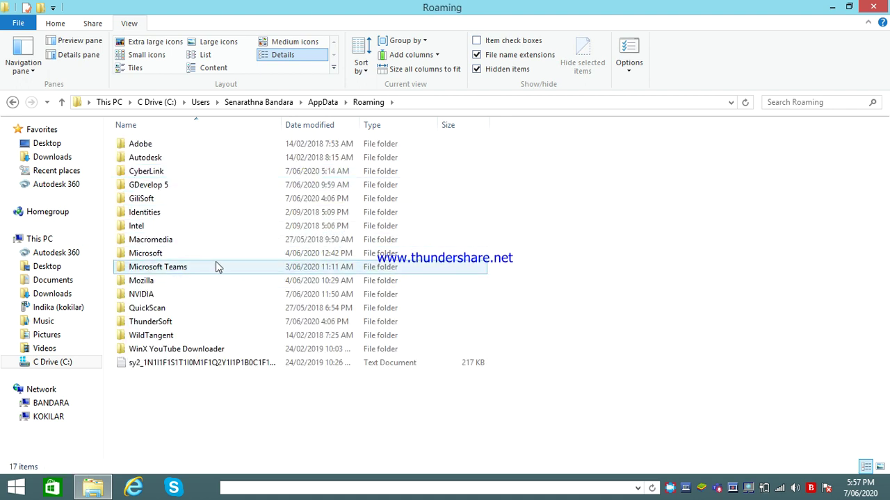
pyautogui.doubleClick(350, 256)
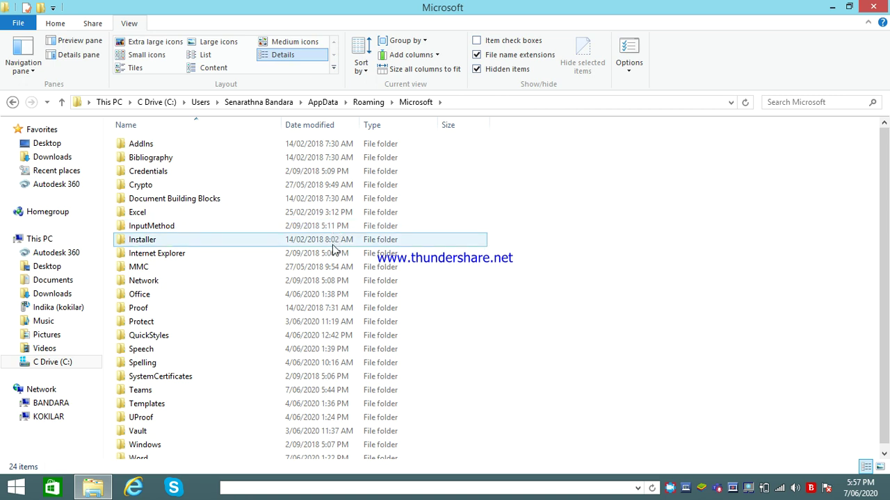
pyautogui.doubleClick(316, 394)
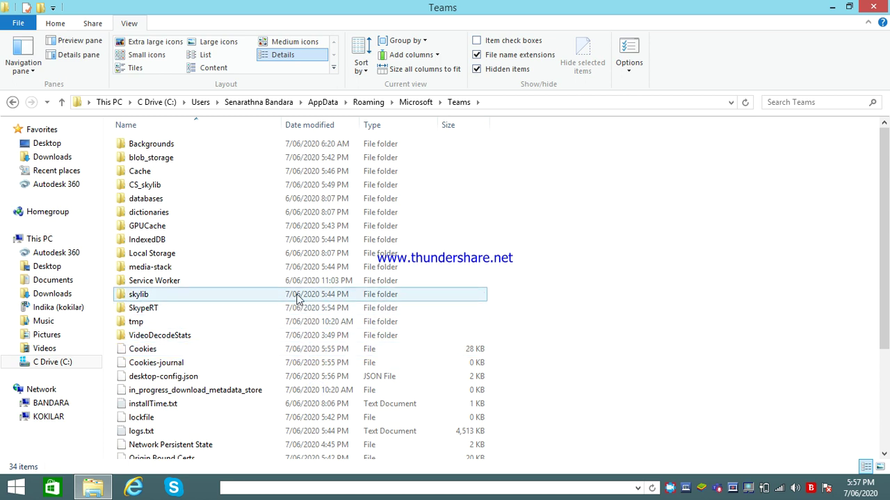
pyautogui.doubleClick(316, 147)
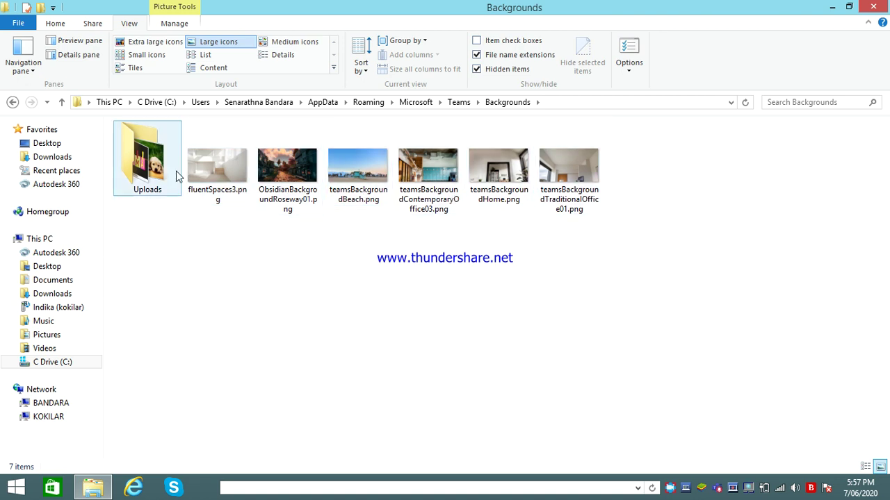
pyautogui.doubleClick(148, 177)
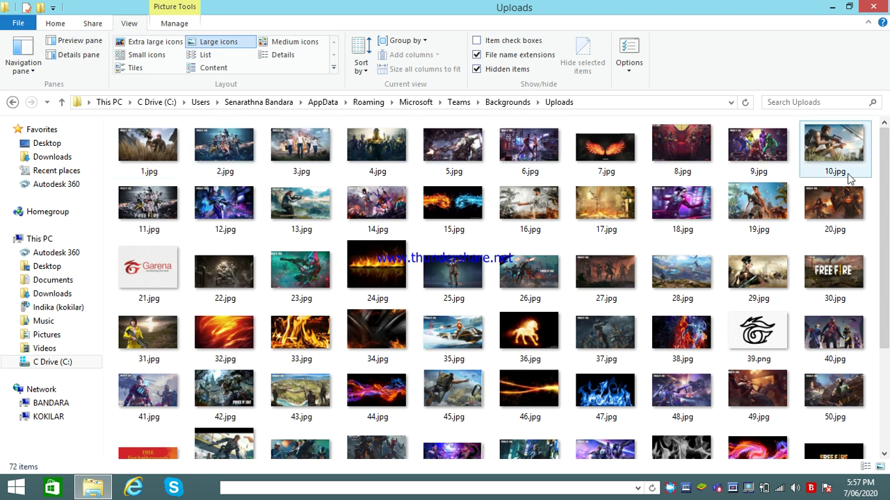
pyautogui.moveTo(888, 194); pyautogui.dragTo(887, 332)
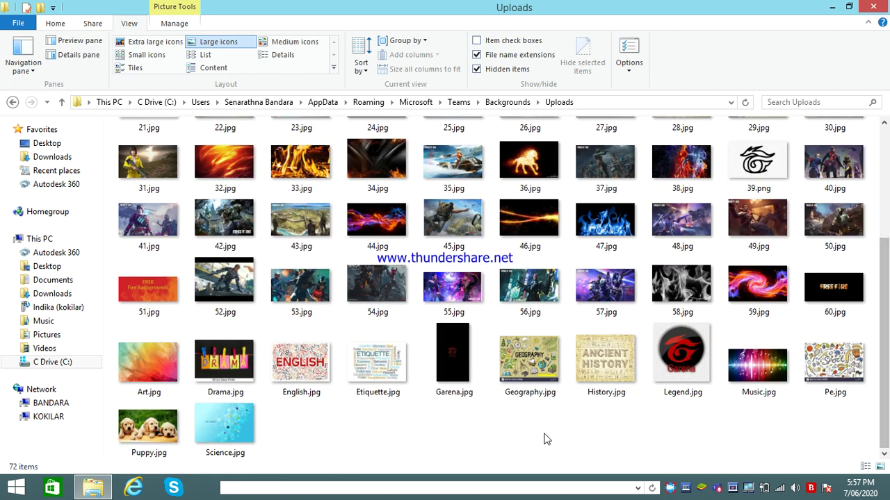
# Step: Launch the web browser by looking up "rabbits" from the taskbar's address bar
pyautogui.click(508, 487)
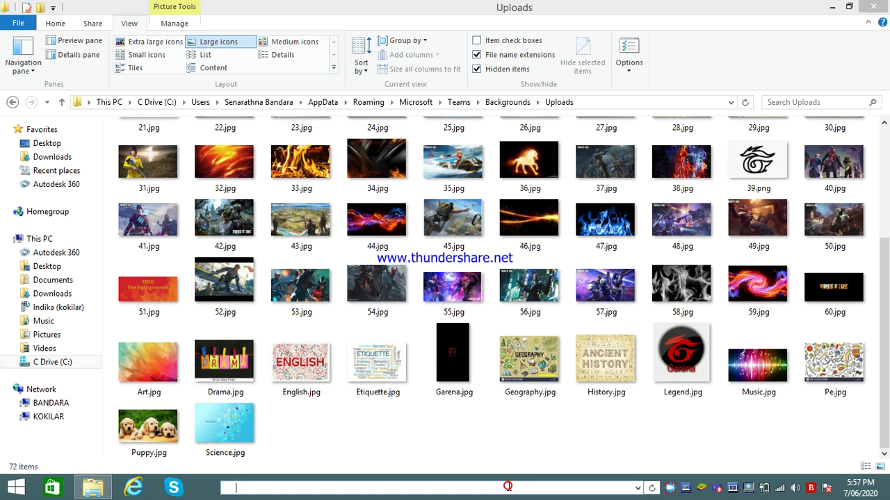
pyautogui.write('rabbits')
pyautogui.press('Return')
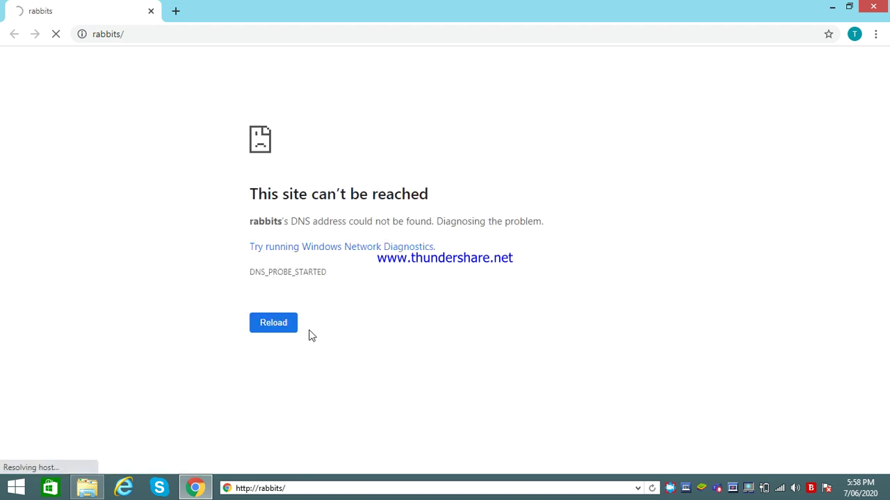
# Step: Search Google for "rabbit wallpaper hd" using the suggested query
pyautogui.click(316, 32)
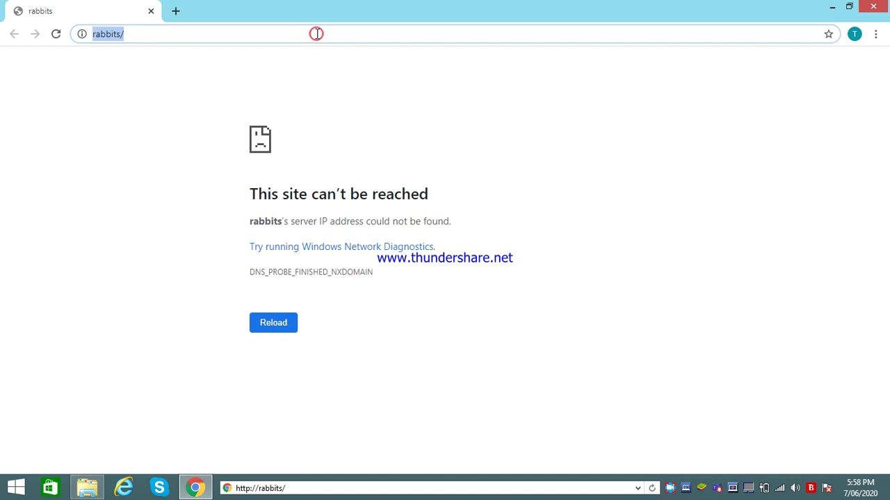
pyautogui.press('BackSpace')
pyautogui.write('rab')
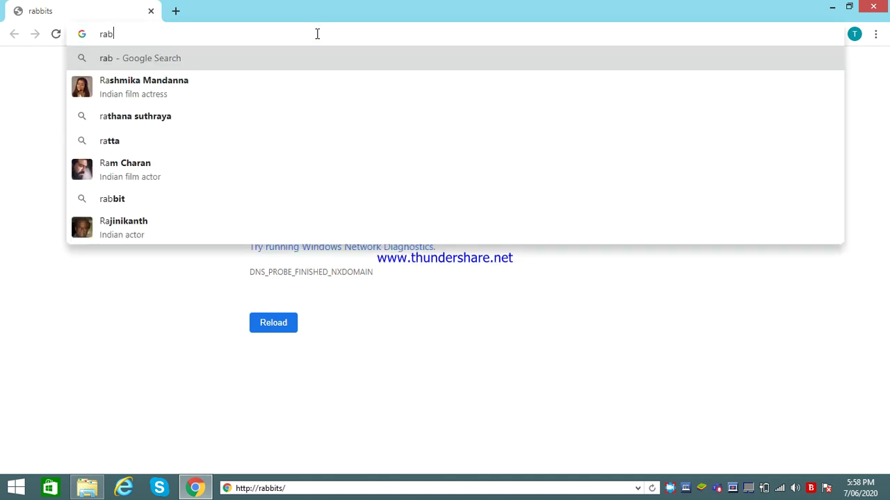
pyautogui.write('bits p')
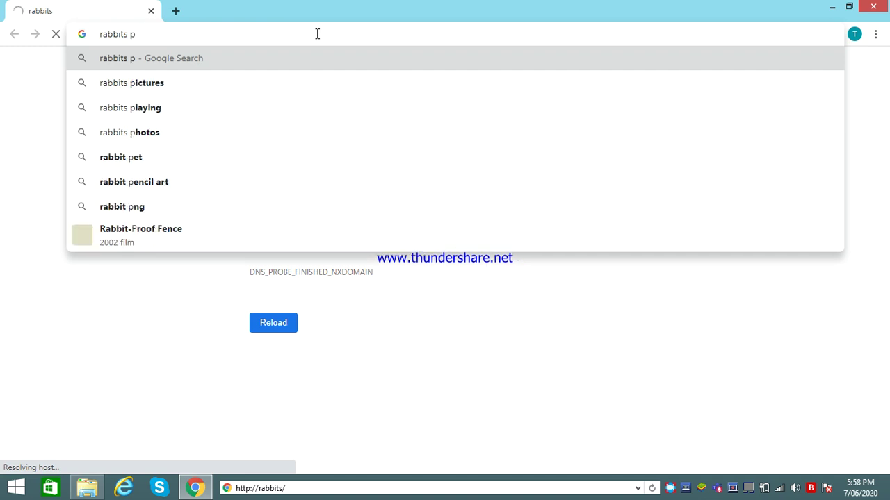
pyautogui.press('BackSpace')
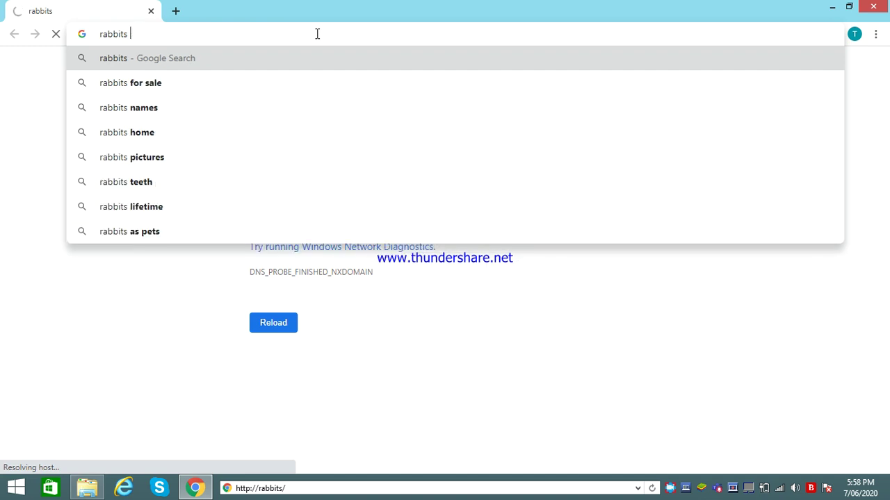
pyautogui.write('wal')
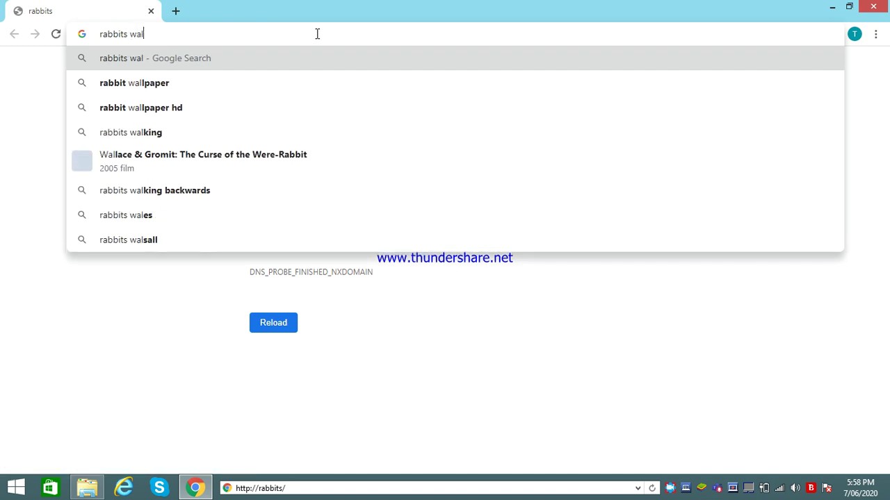
pyautogui.click(202, 113)
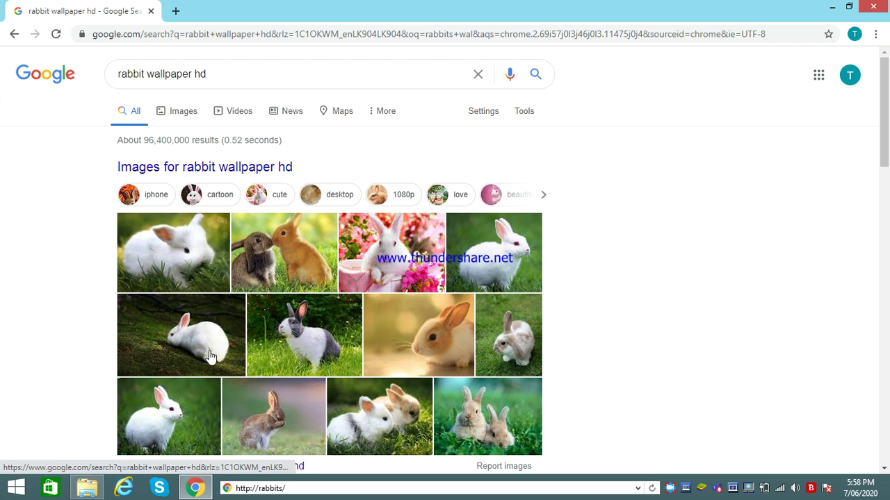
# Step: Open the full Google image results for the rabbit wallpaper search
pyautogui.rightClick(248, 383)
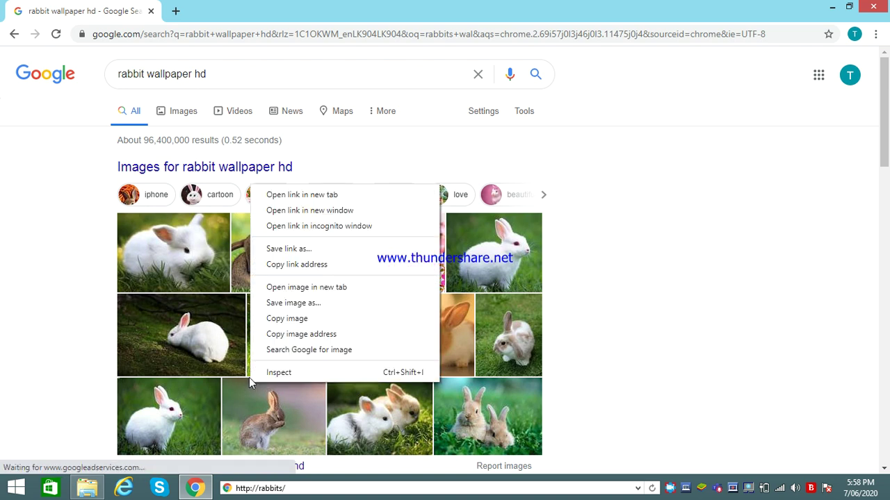
pyautogui.click(608, 382)
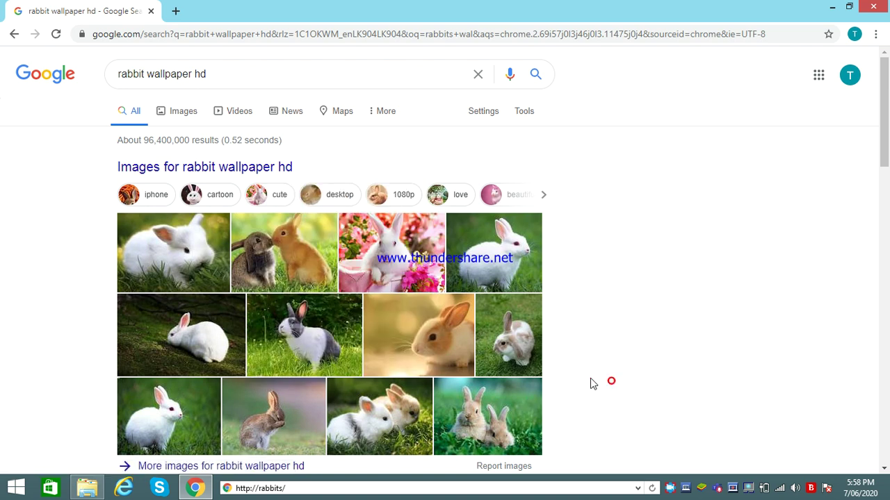
pyautogui.click(424, 360)
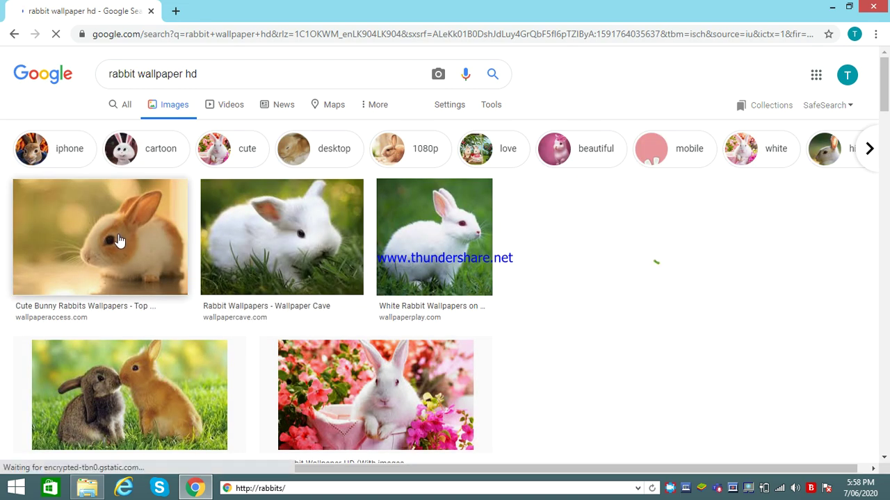
pyautogui.click(117, 241)
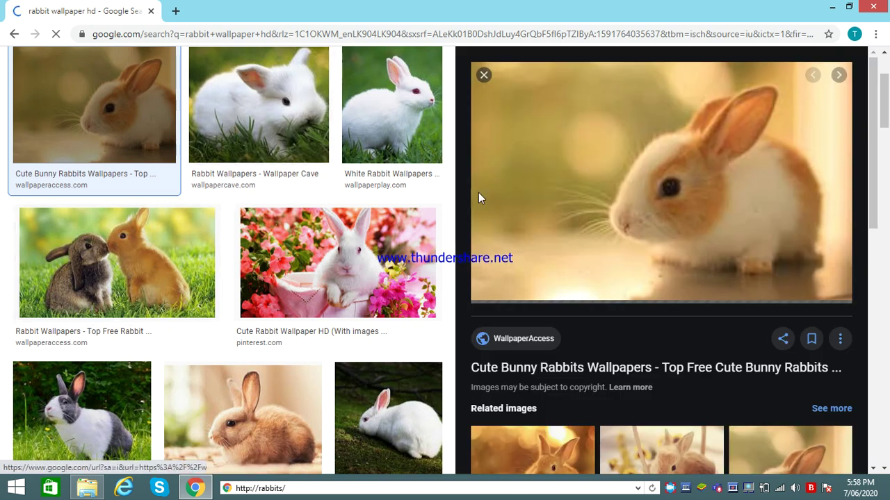
pyautogui.click(575, 232)
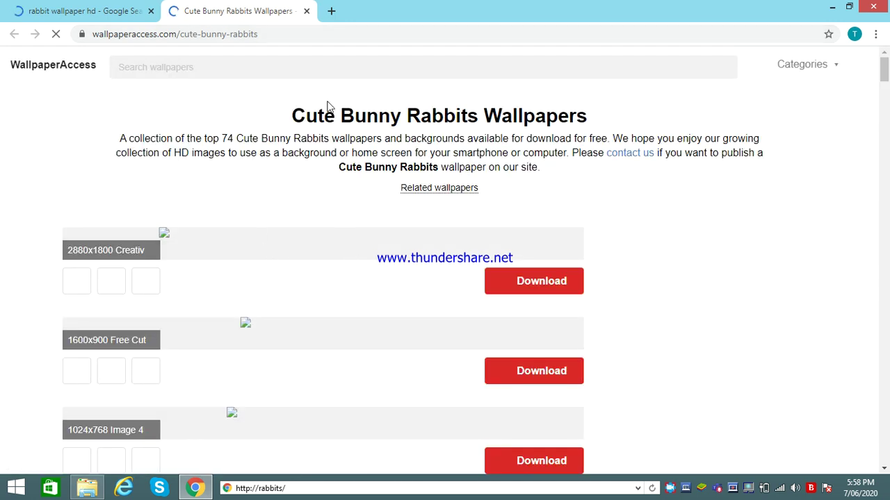
pyautogui.click(306, 11)
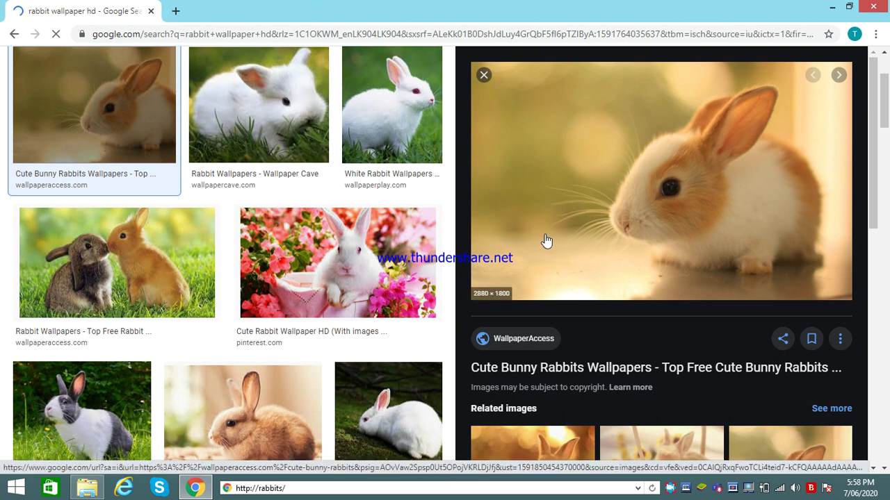
pyautogui.click(484, 75)
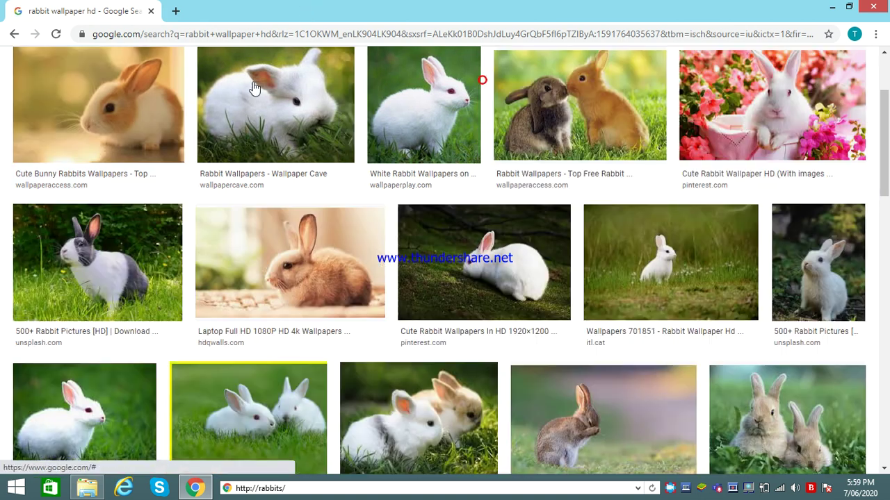
# Step: Copy the "Cute Bunny Rabbits Wallpapers" image from the results and switch to the Uploads folder in File Explorer
pyautogui.rightClick(108, 111)
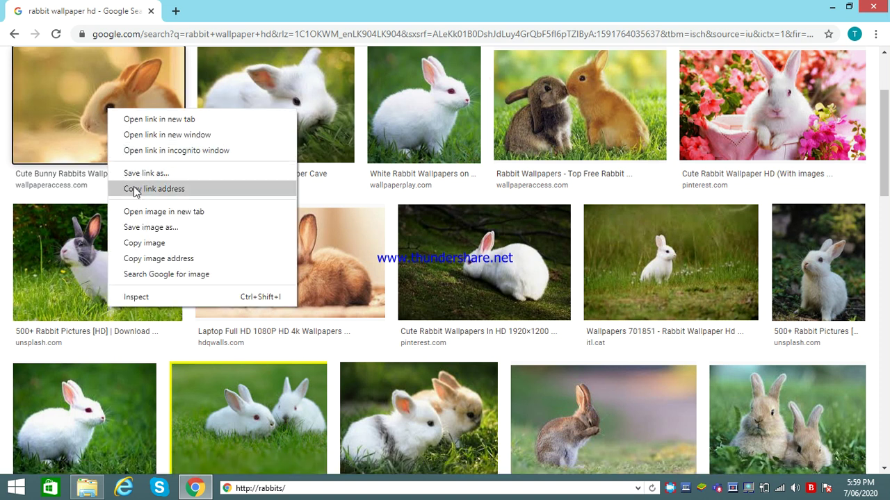
pyautogui.click(150, 245)
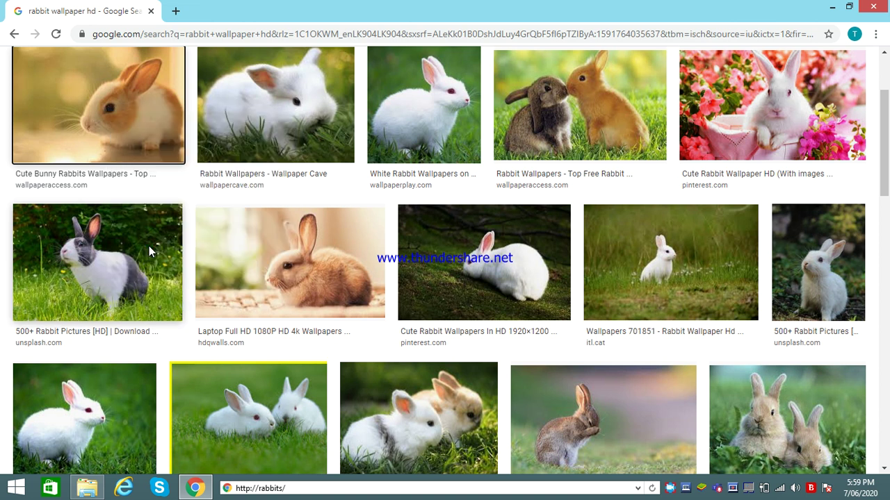
pyautogui.click(87, 488)
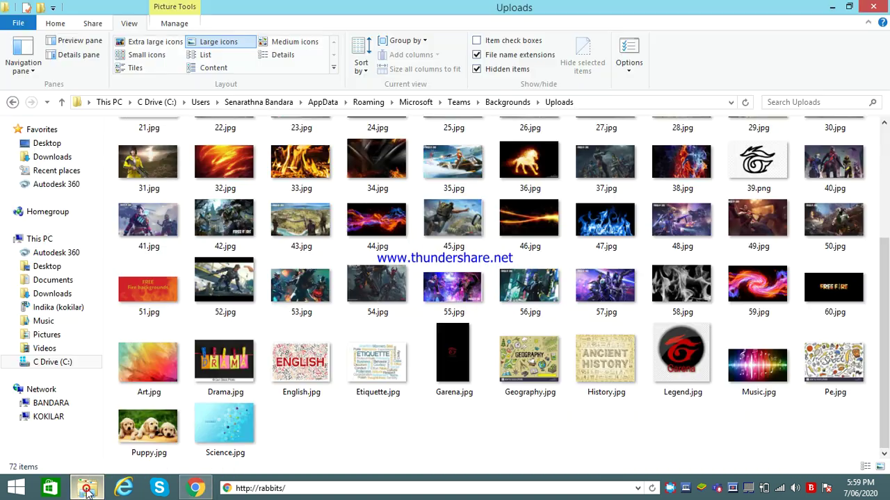
# Step: Switch to Chrome and transfer the "Cute Bunny Rabbits Wallpapers" image from the results into the Uploads folder in File Explorer
pyautogui.click(295, 435)
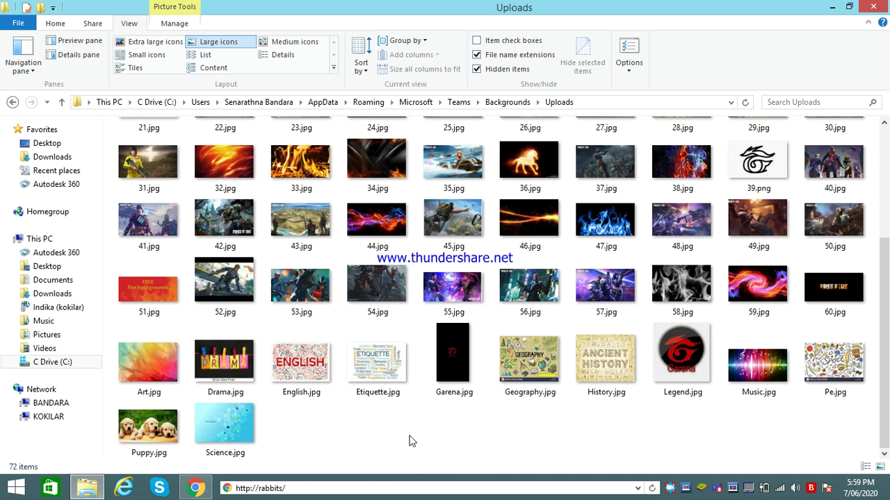
pyautogui.click(342, 438)
pyautogui.click(196, 486)
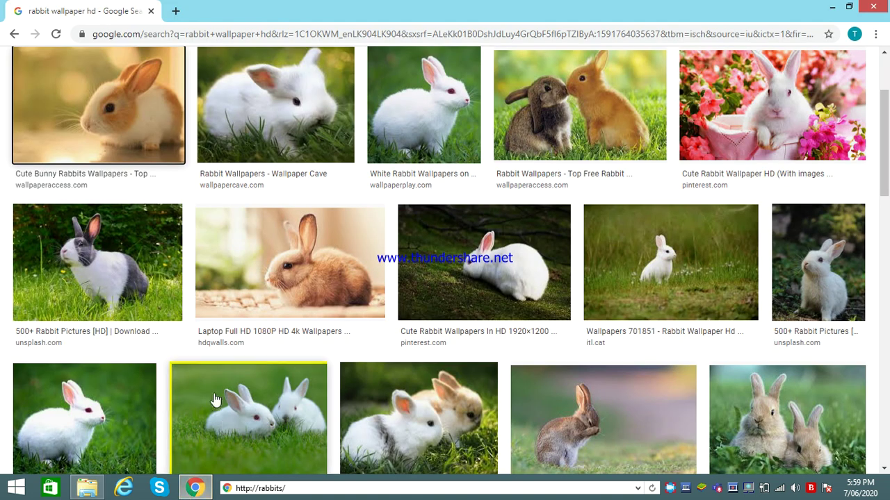
pyautogui.moveTo(139, 139); pyautogui.dragTo(270, 442)
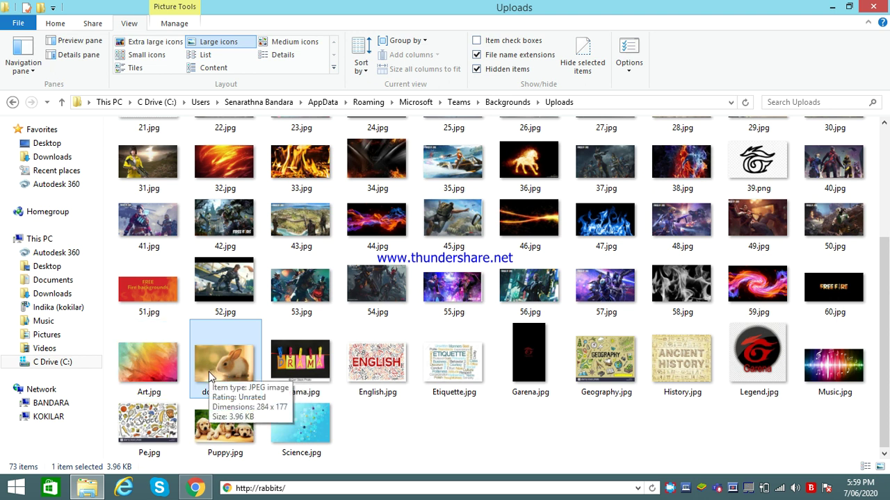
# Step: Display the Uploads folder's files as extra large icons and locate the rabbit image download.jpg
pyautogui.click(122, 44)
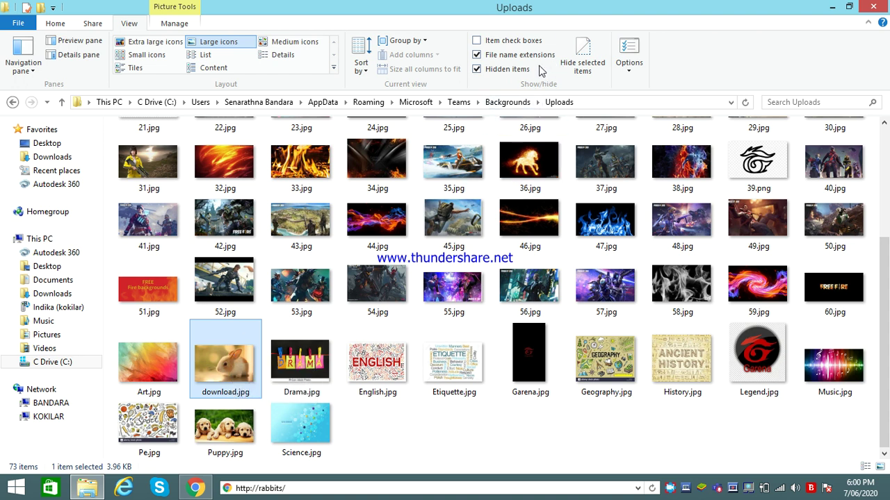
pyautogui.click(476, 67)
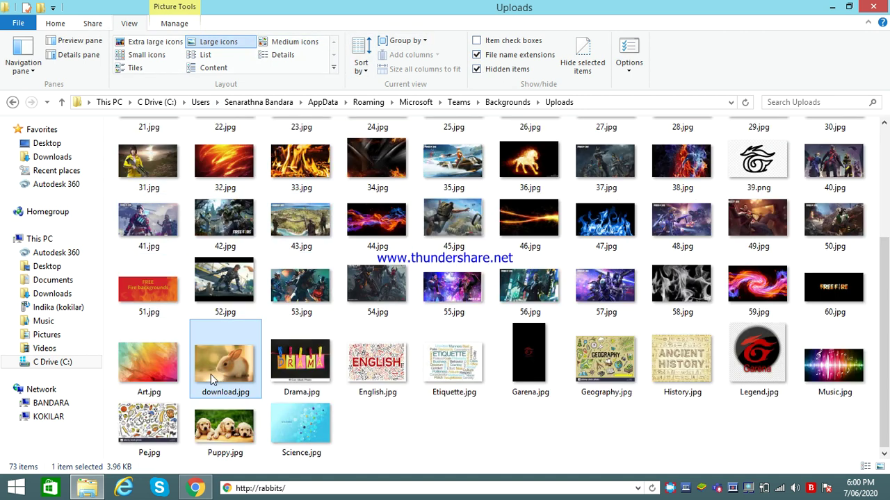
pyautogui.moveTo(220, 377)
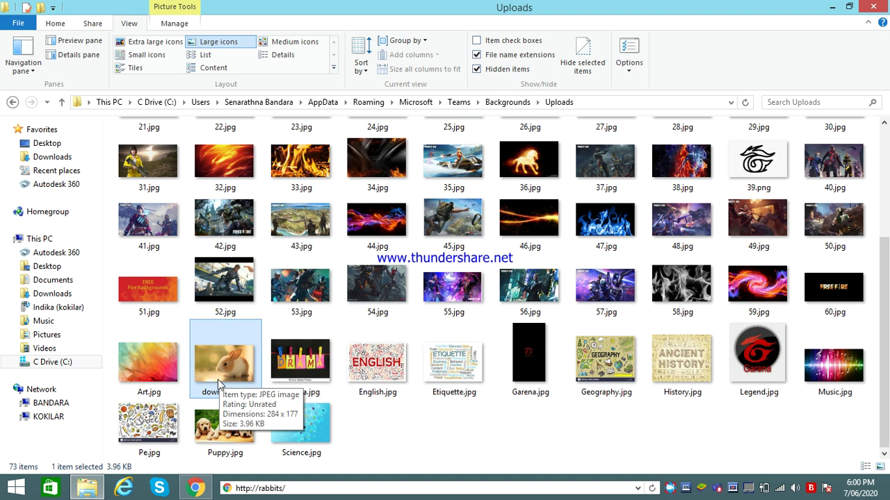
pyautogui.moveTo(248, 385); pyautogui.dragTo(383, 461)
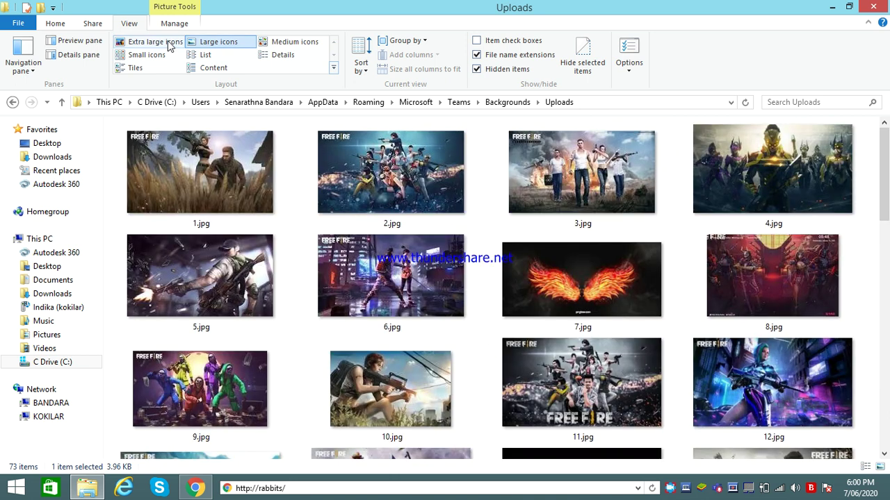
pyautogui.click(169, 43)
pyautogui.moveTo(885, 187); pyautogui.dragTo(562, 392)
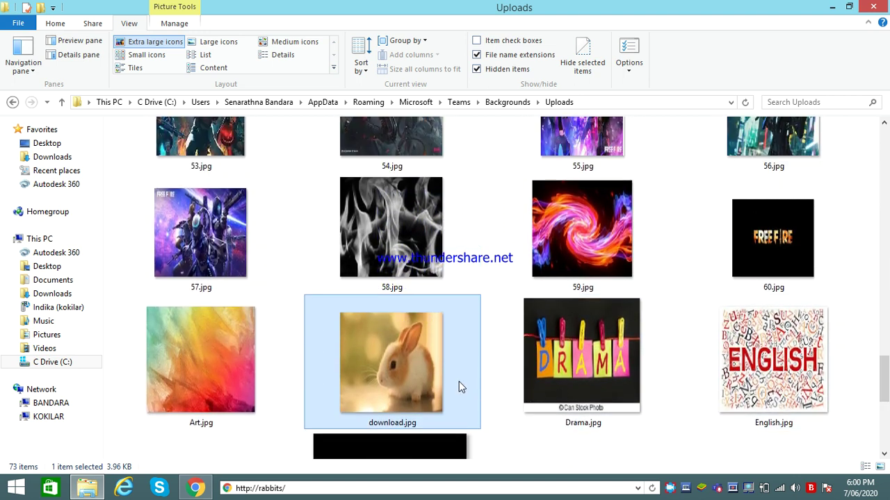
# Step: Rename the rabbit image download.jpg to "Cute Rabbit.jpg"
pyautogui.moveTo(459, 382)
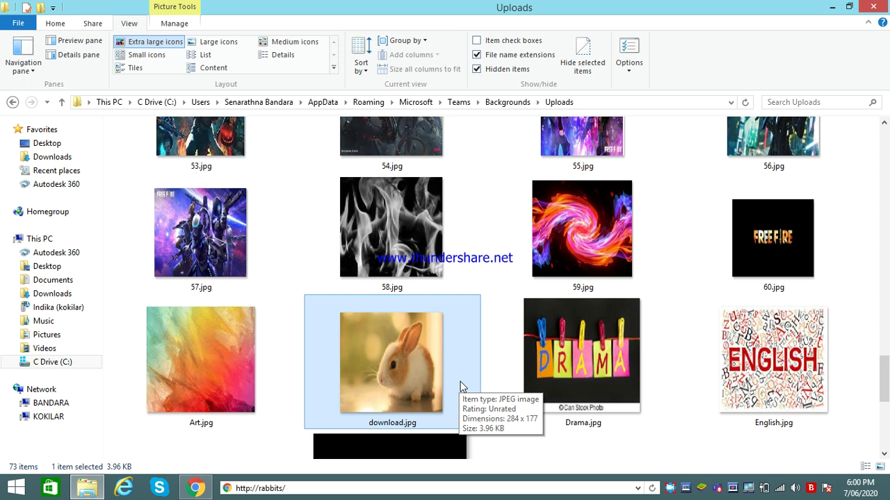
pyautogui.rightClick(459, 386)
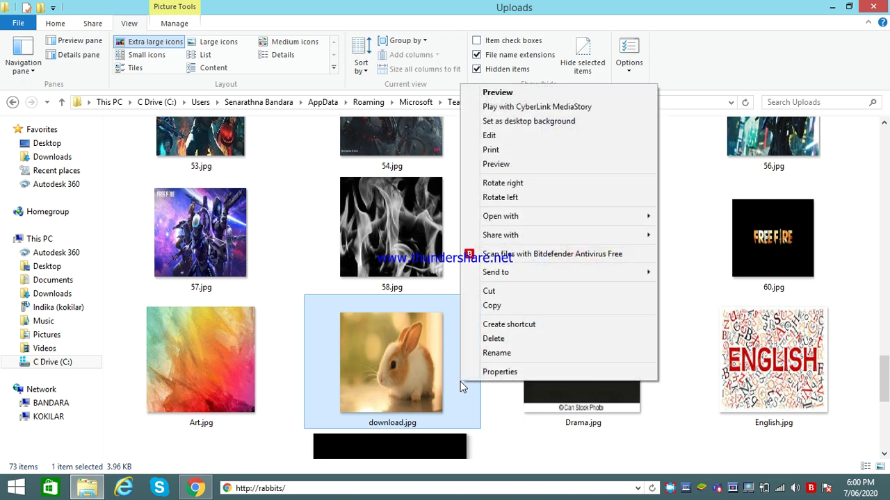
pyautogui.click(498, 356)
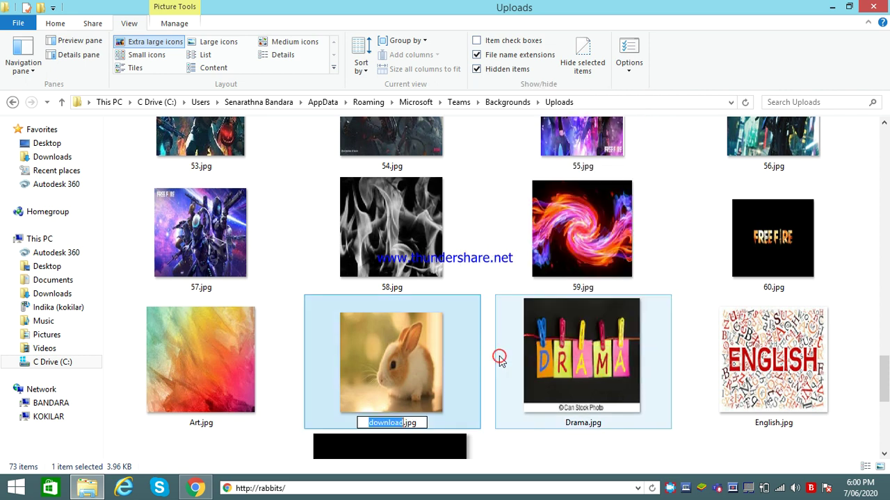
pyautogui.press('BackSpace')
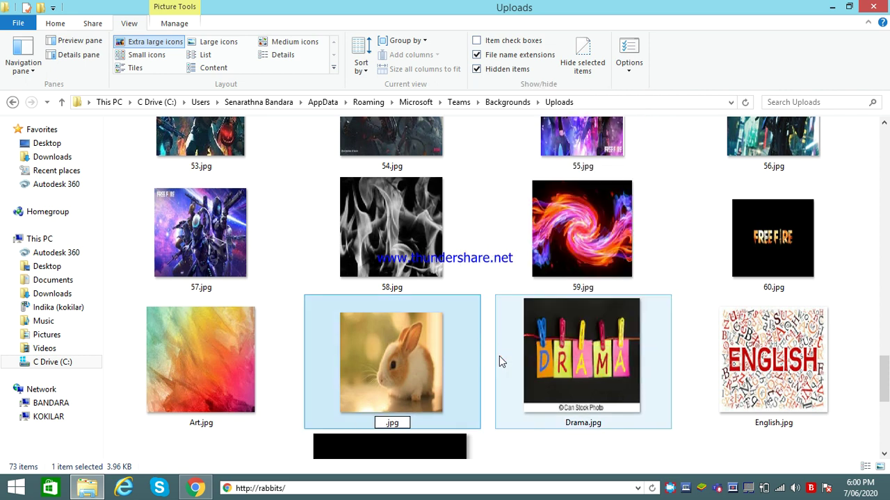
pyautogui.write('Cute ')
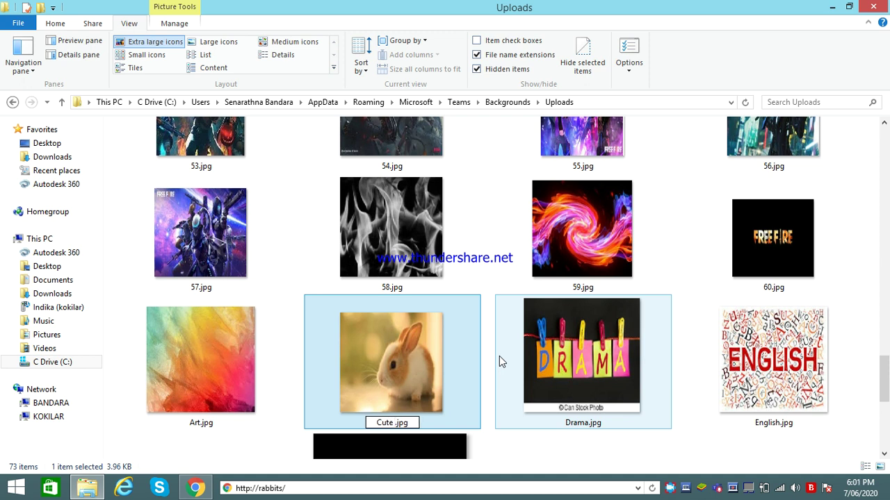
pyautogui.write('Rabb')
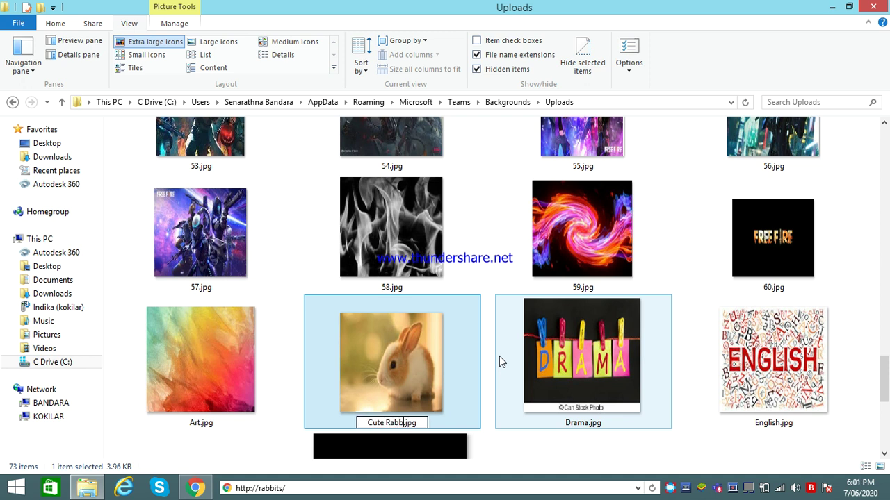
pyautogui.write('it')
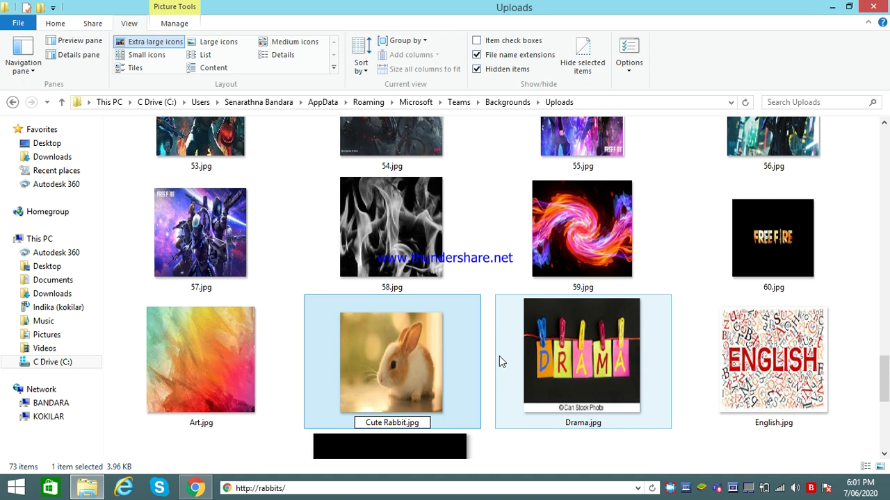
pyautogui.press('Return')
pyautogui.click(758, 243)
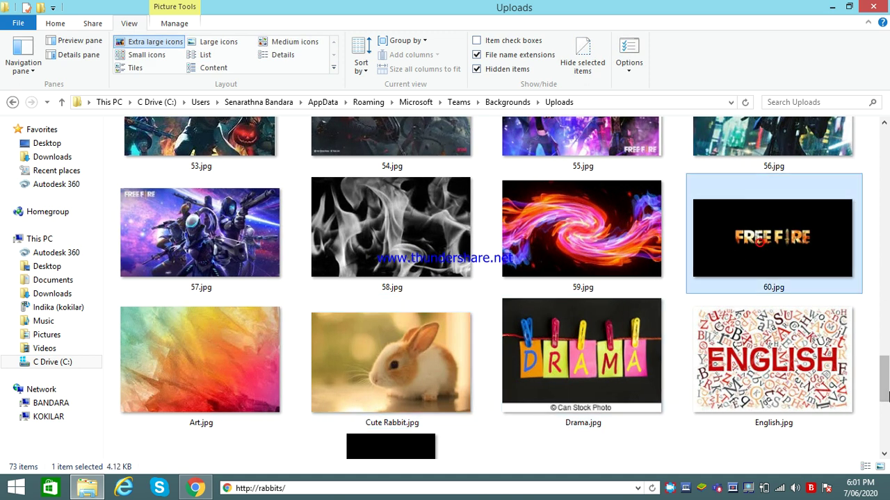
pyautogui.moveTo(887, 398); pyautogui.dragTo(887, 456)
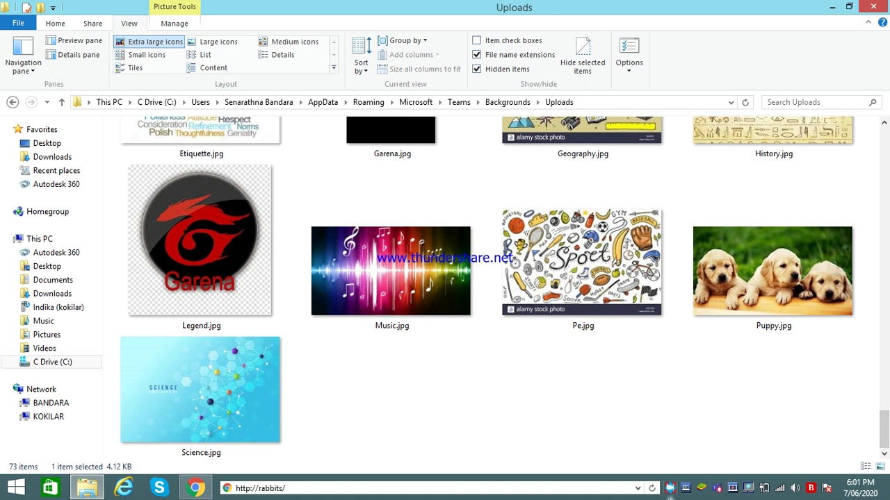
pyautogui.click(669, 489)
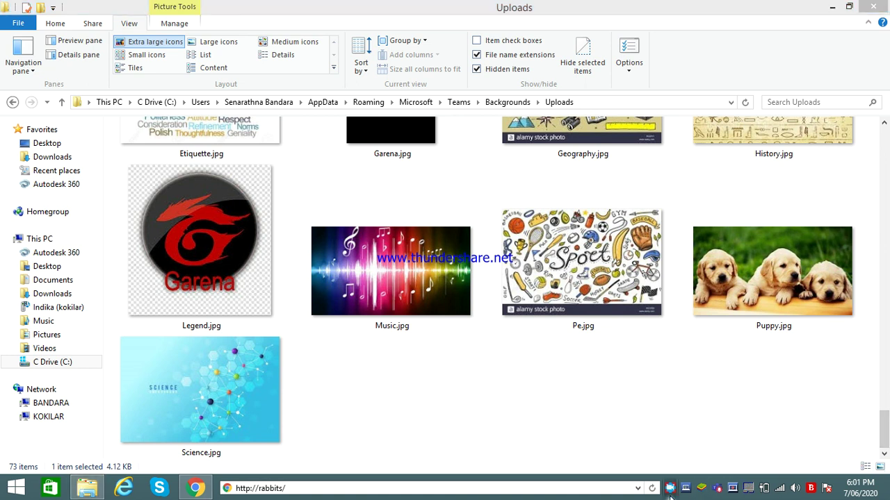